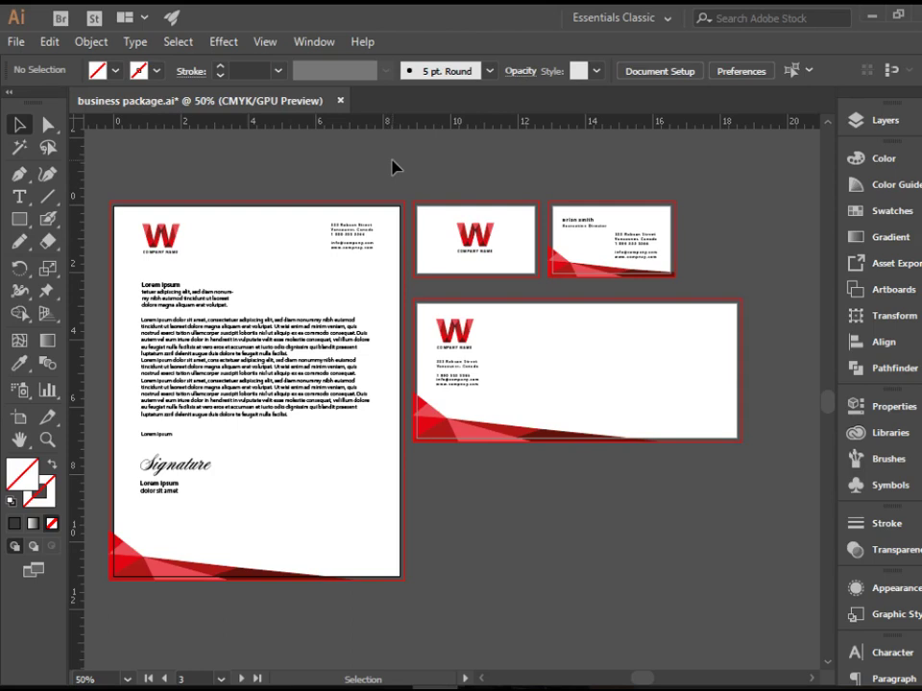
Zoom in on the envelope's lower-left red shapes, then zoom out and centre the letterhead
key("z")
left_click_drag(390, 378, 578, 477)
key("v")
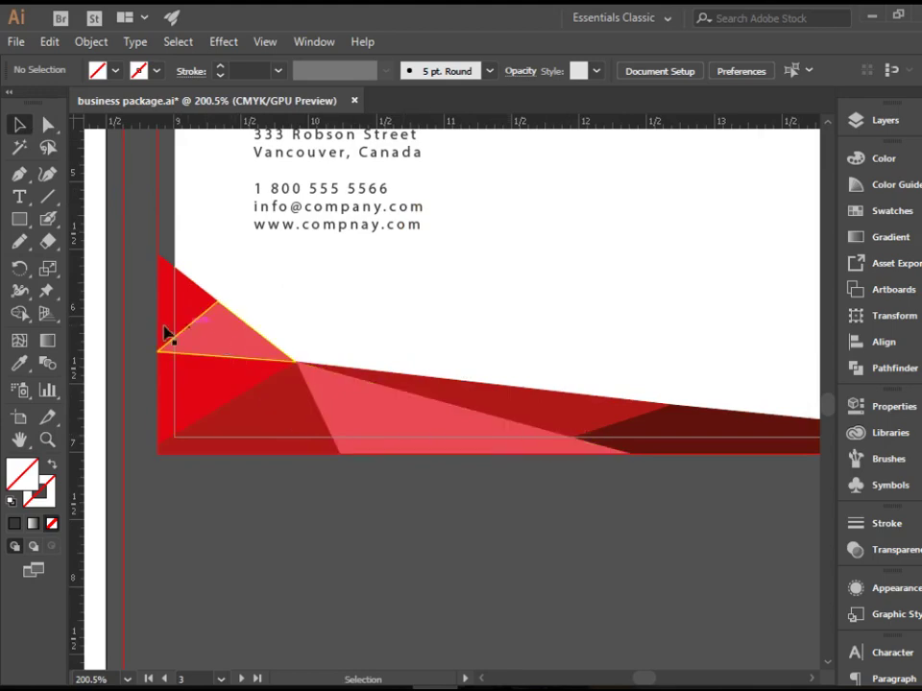
key("a")
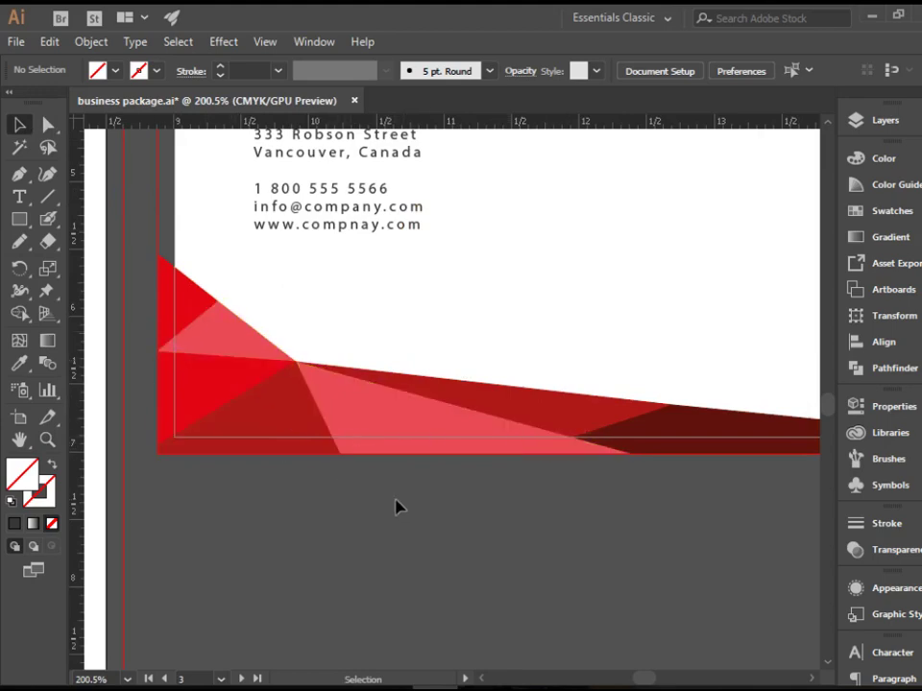
key("ctrl+minus")
key("ctrl+minus")
key("ctrl+minus")
key("ctrl+minus")
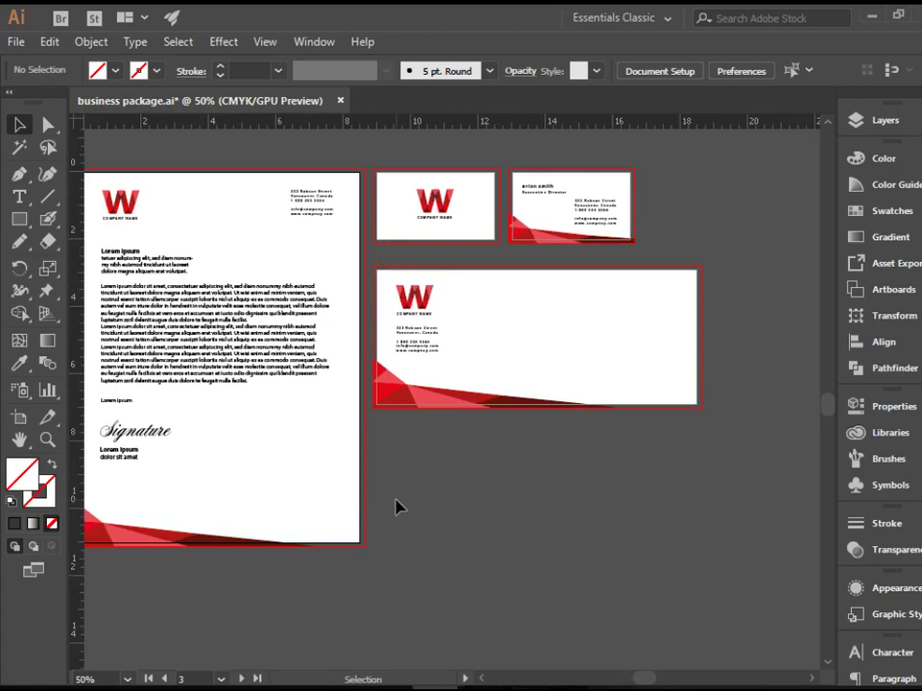
key("space")
left_click_drag(290, 504, 481, 513)
View the letterhead at 100%, then return to 66.67% showing letterhead and cards
key("z")
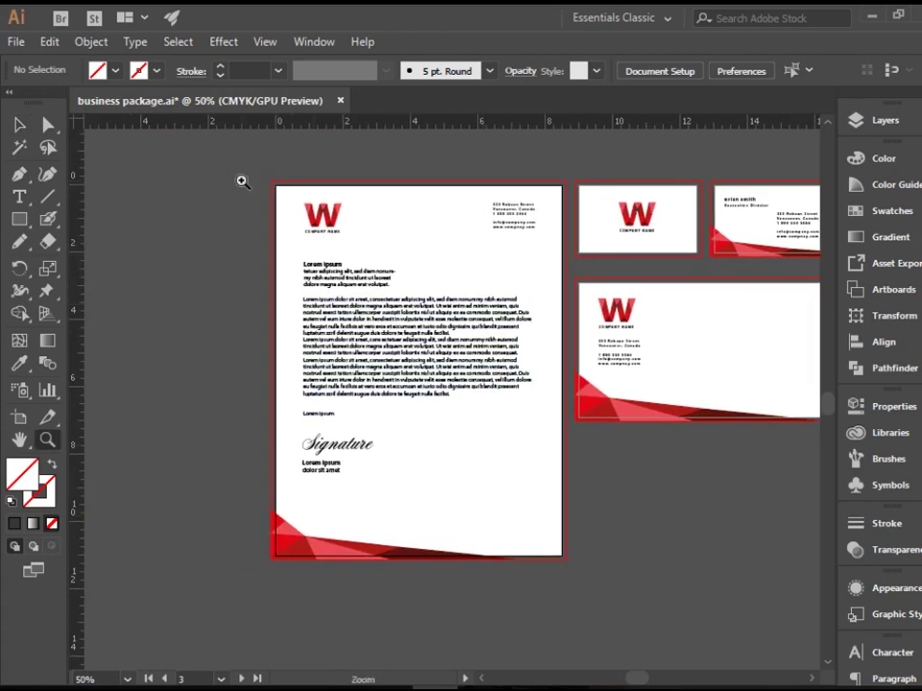
key("ctrl+1")
scroll(205, 207, "up", 1)
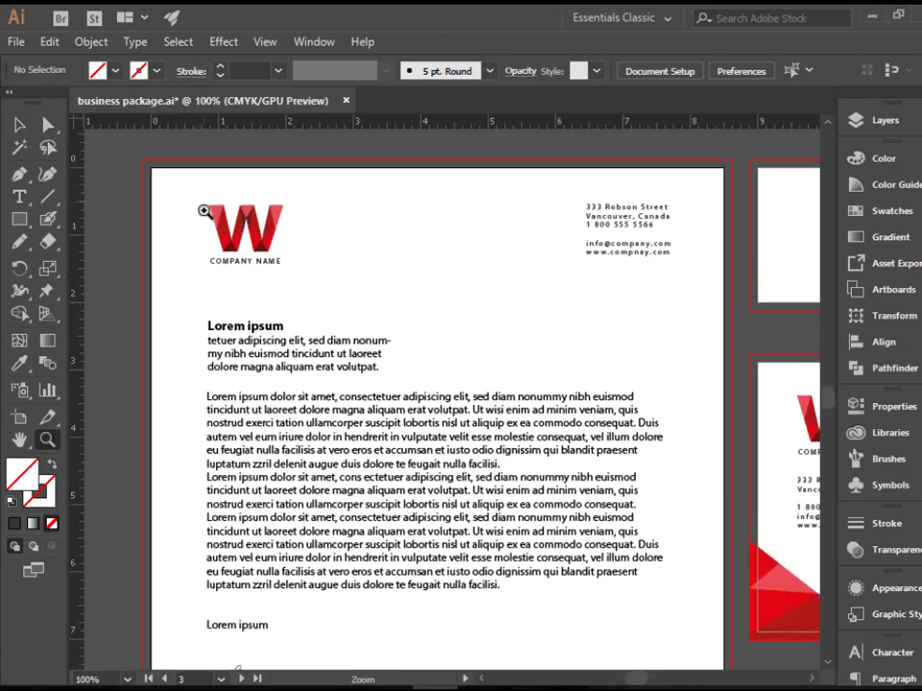
left_click(19, 124)
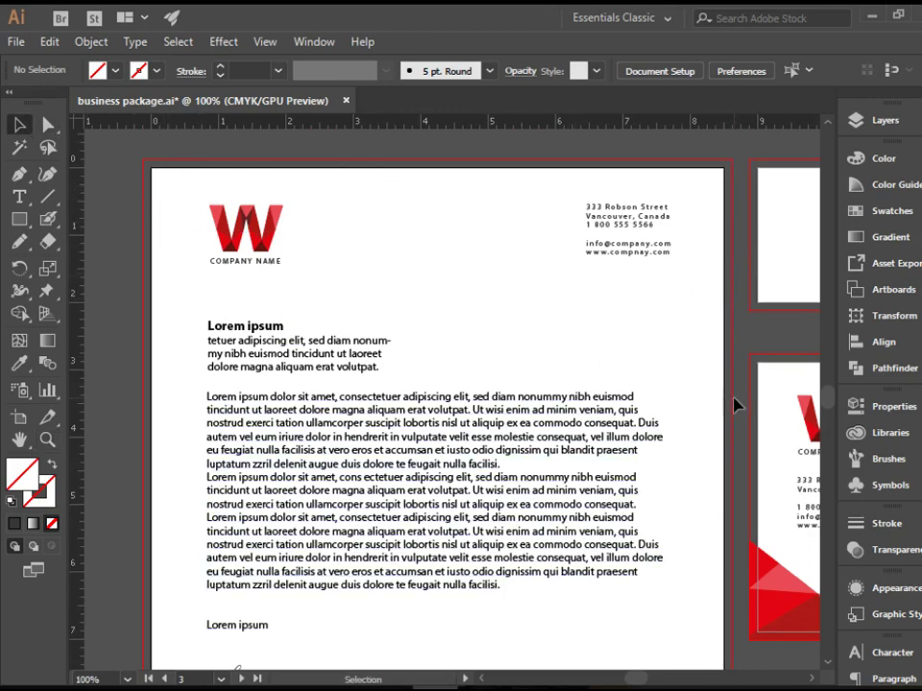
key("a")
key("ctrl+minus")
left_click_drag(696, 486, 512, 415)
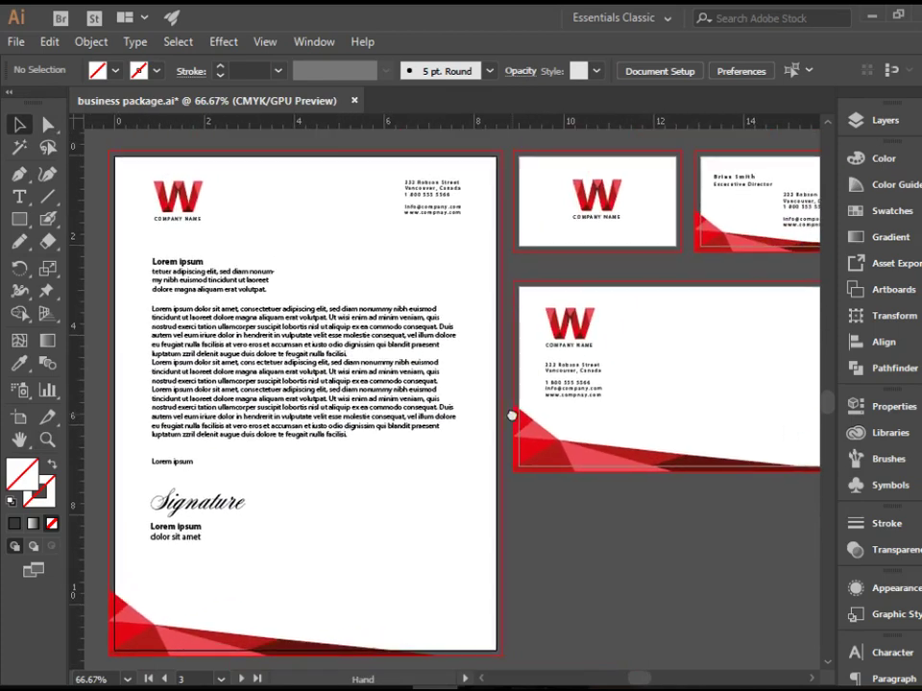
Convert the letterhead's address text to outlines, then bring up the File menu
right_click(423, 205)
left_click(413, 213)
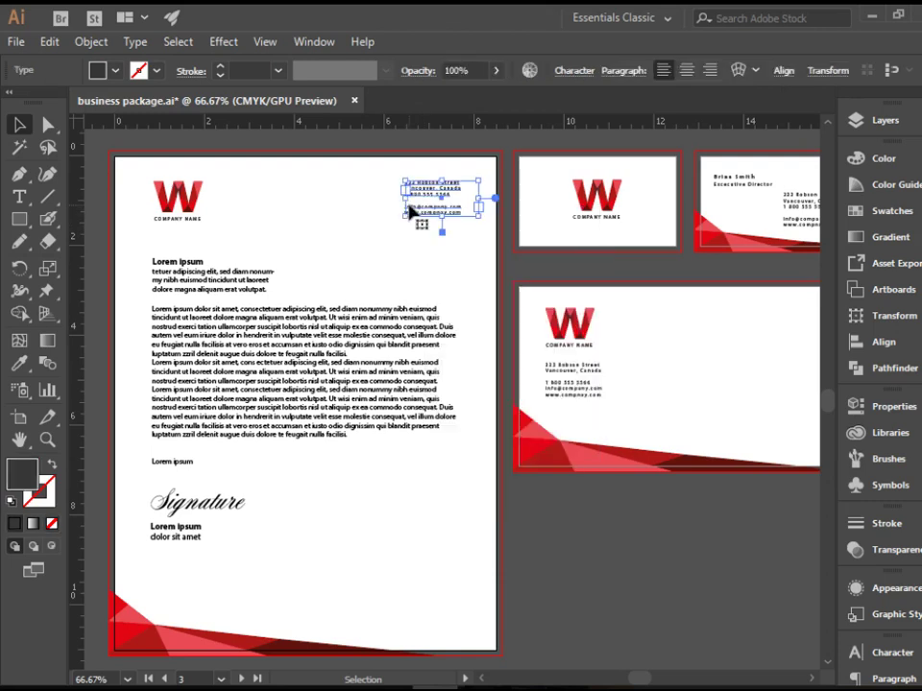
right_click(414, 213)
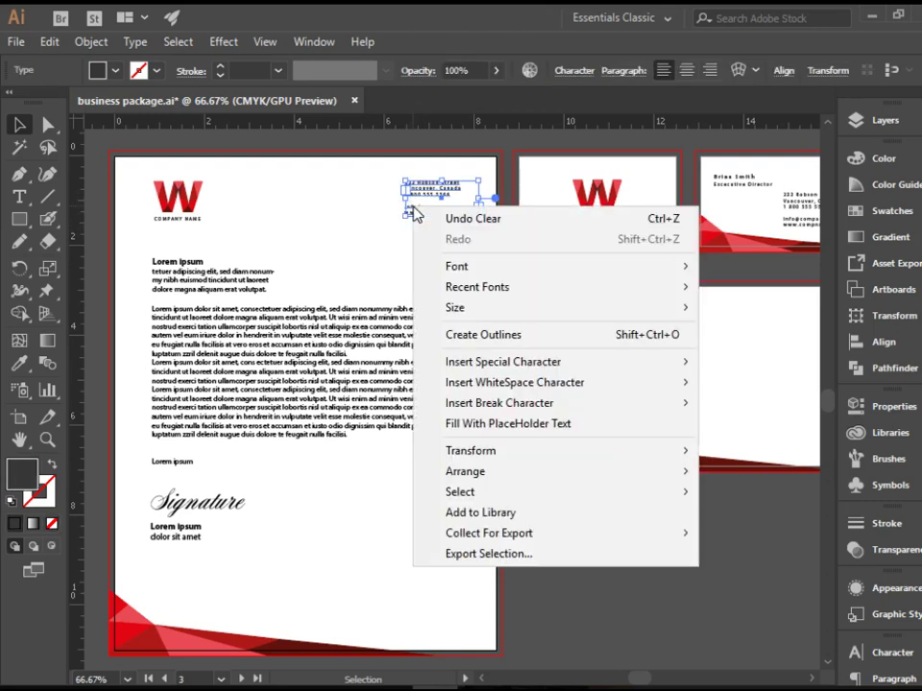
left_click(557, 334)
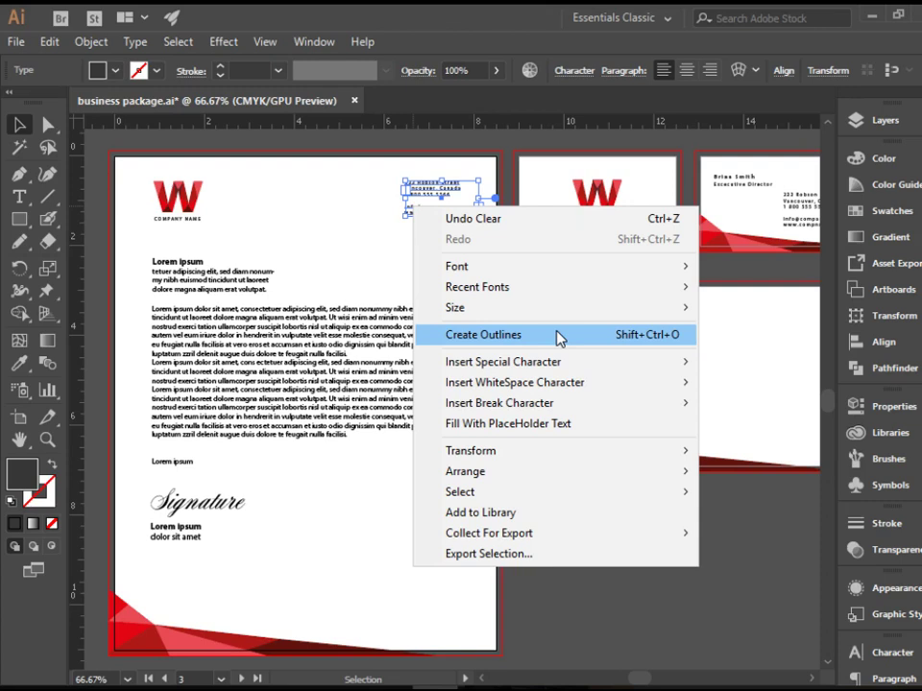
left_click(299, 507)
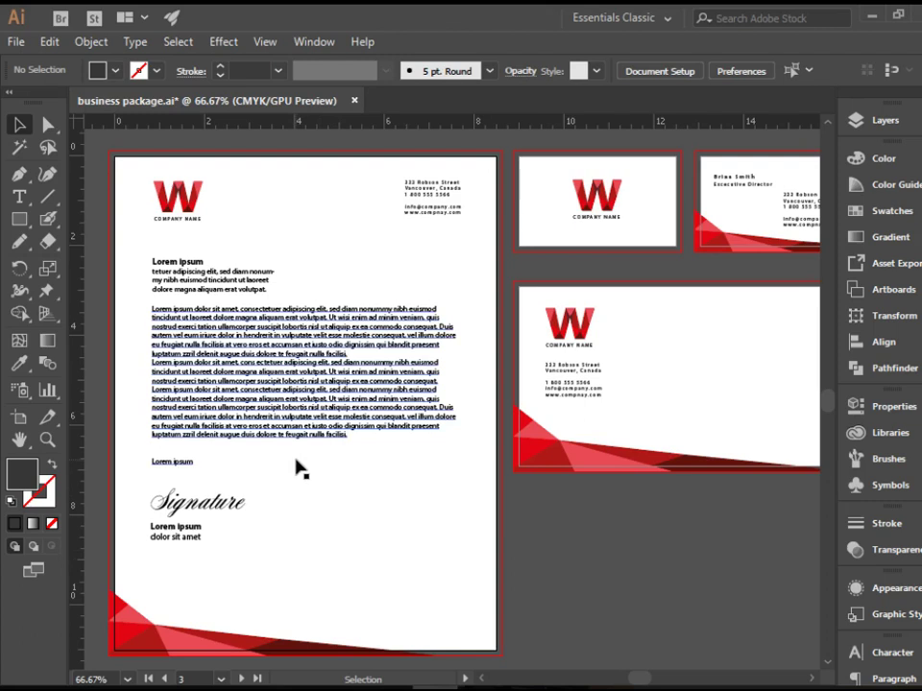
left_click(16, 41)
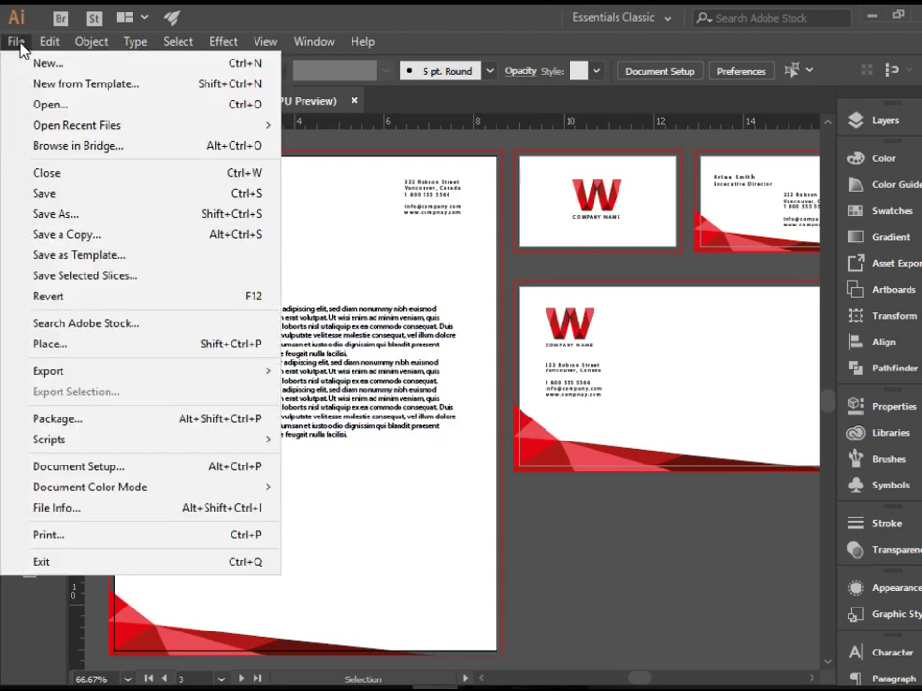
Save a copy named 'business package copy' as Adobe PDF (*.PDF)
left_click(192, 236)
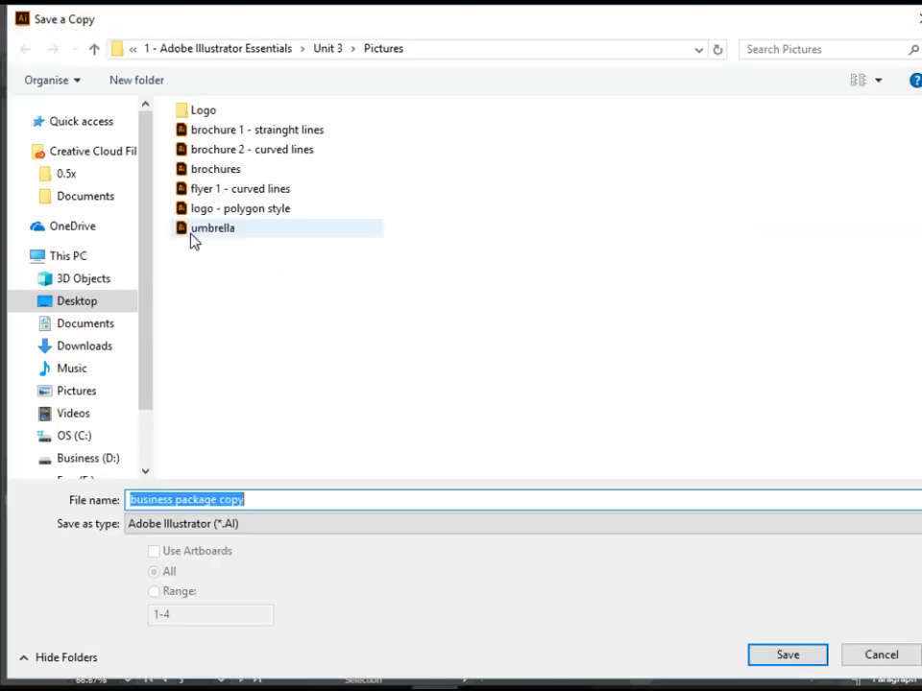
left_click(295, 525)
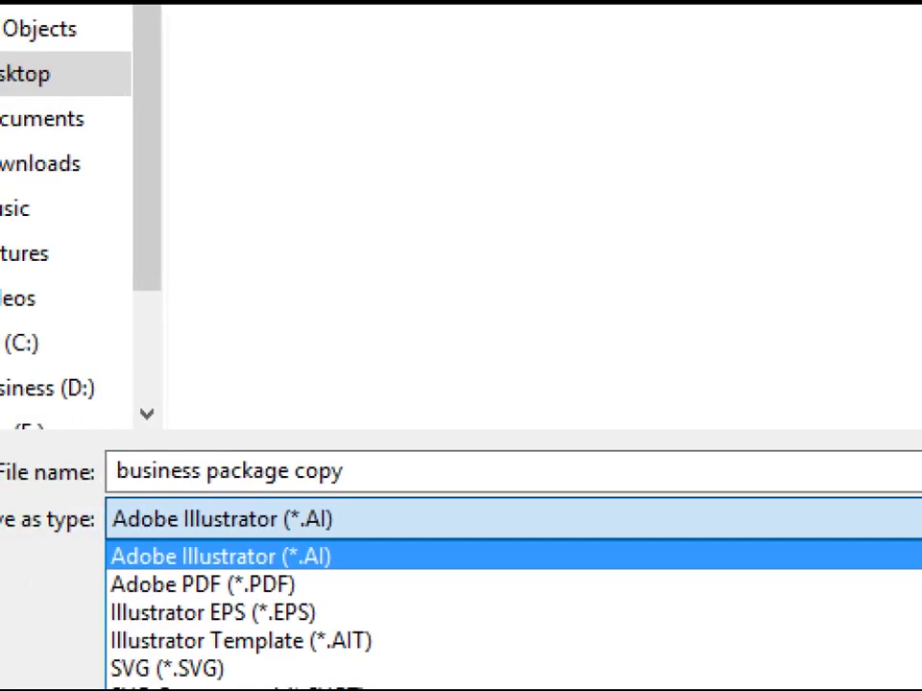
left_click(237, 555)
left_click(239, 530)
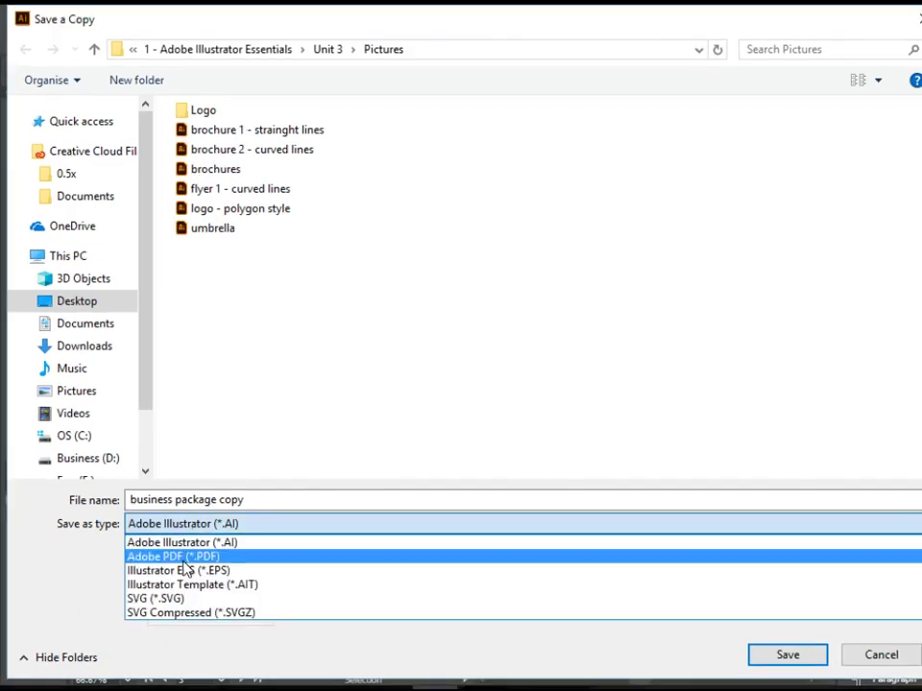
left_click(183, 558)
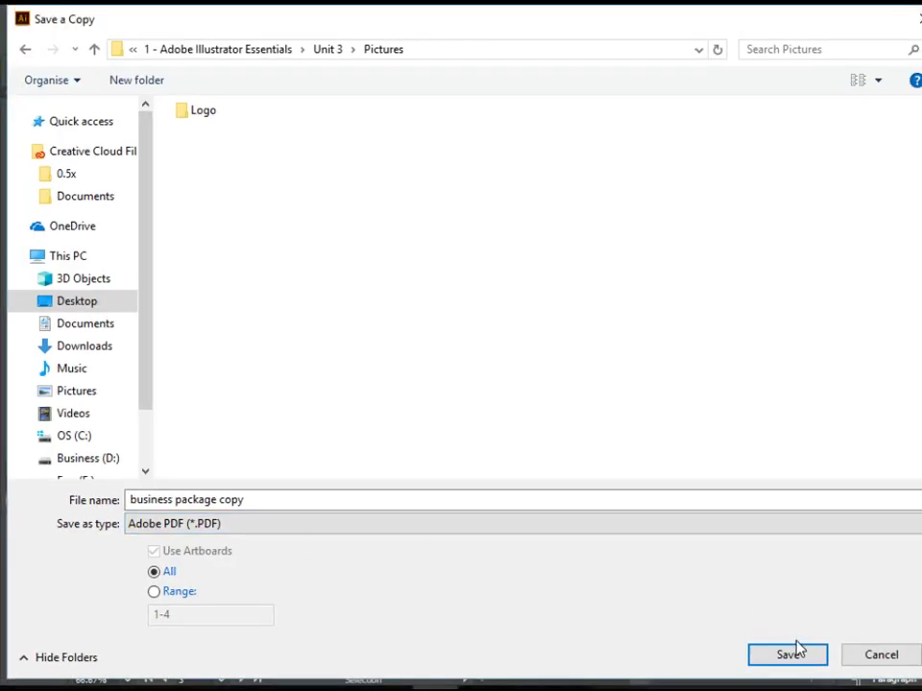
left_click(778, 659)
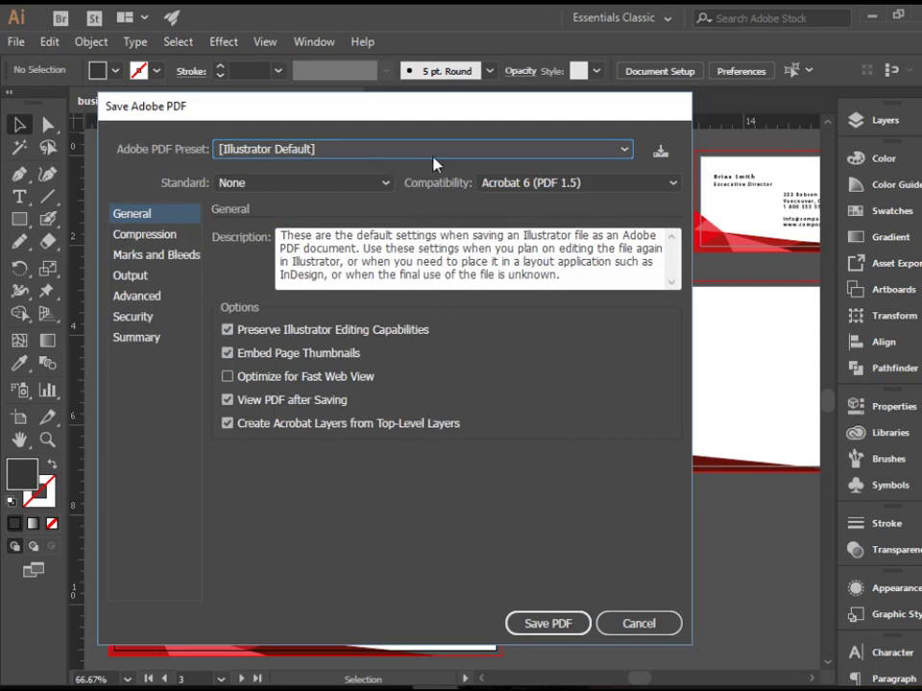
Try the High Quality Print and Press Quality presets, then settle on [Smallest File Size]
left_click(624, 152)
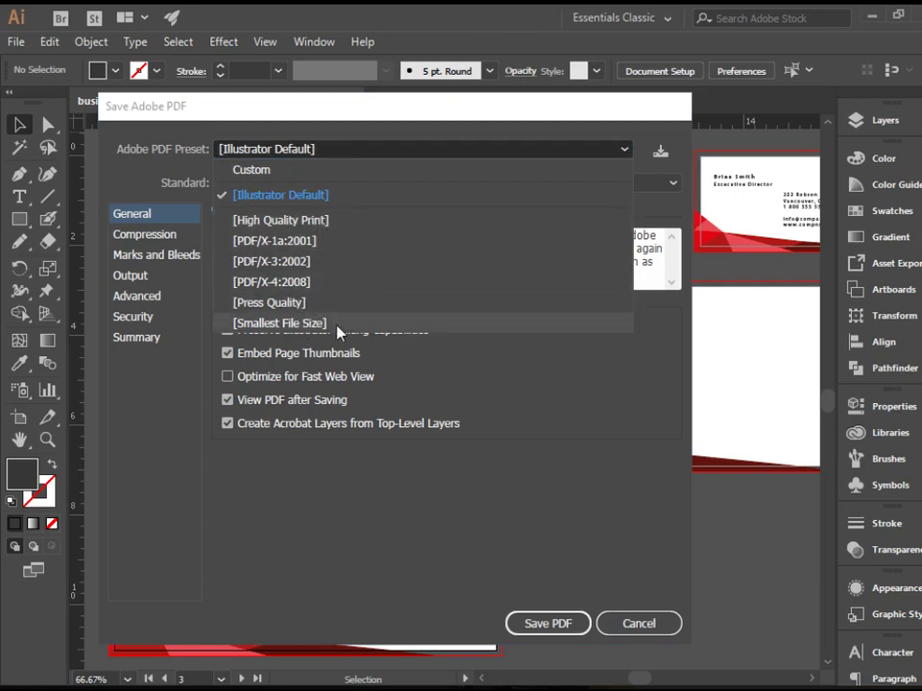
left_click(323, 226)
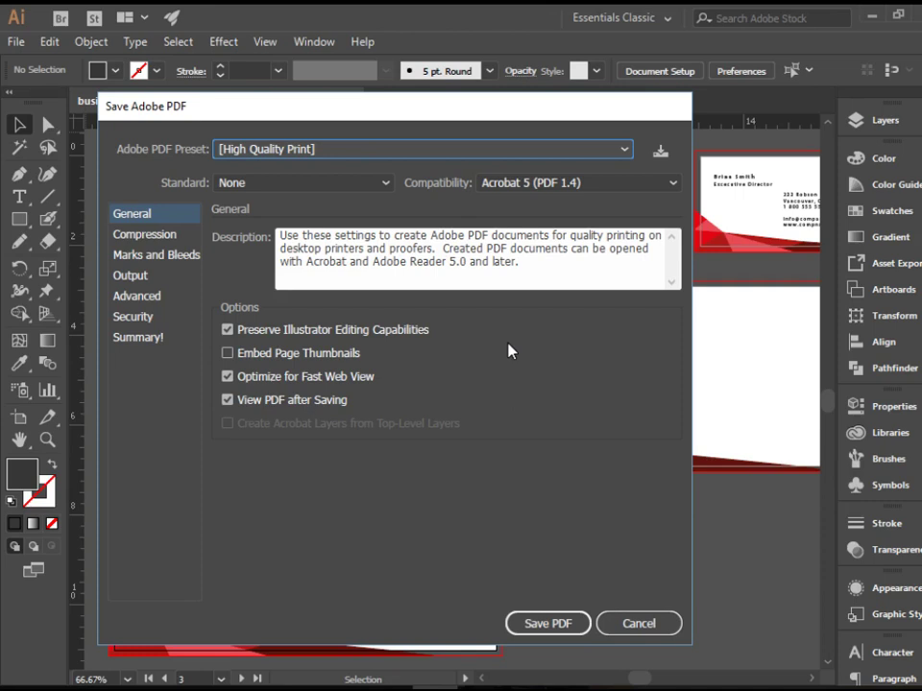
left_click(345, 155)
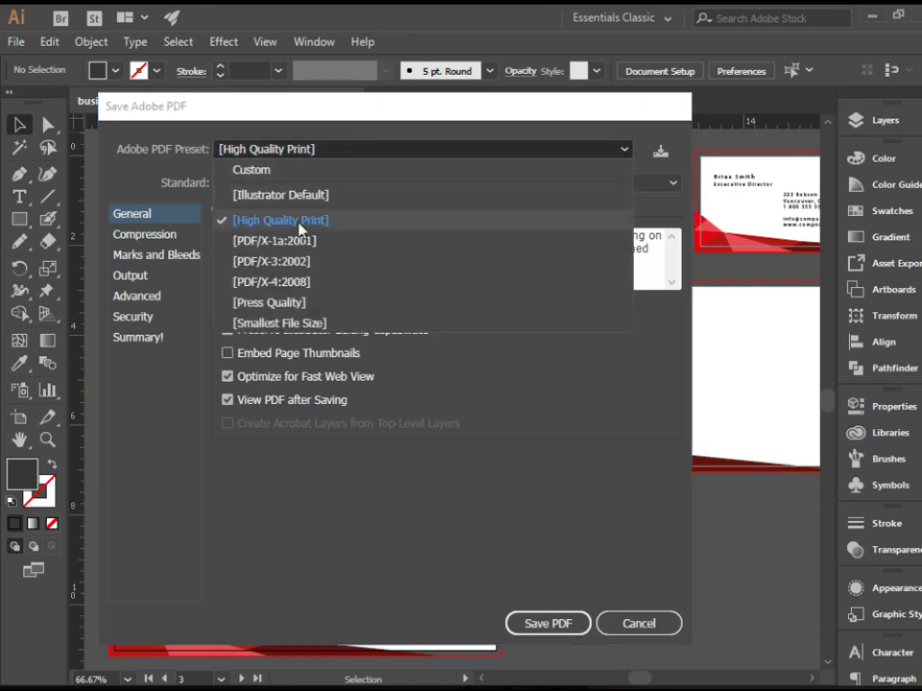
left_click(307, 304)
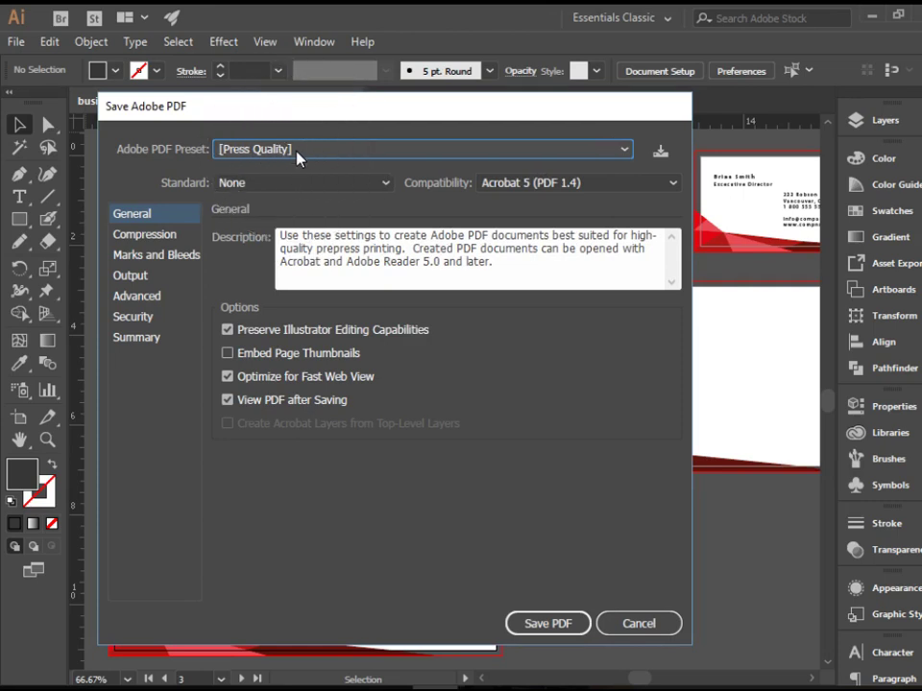
left_click(296, 157)
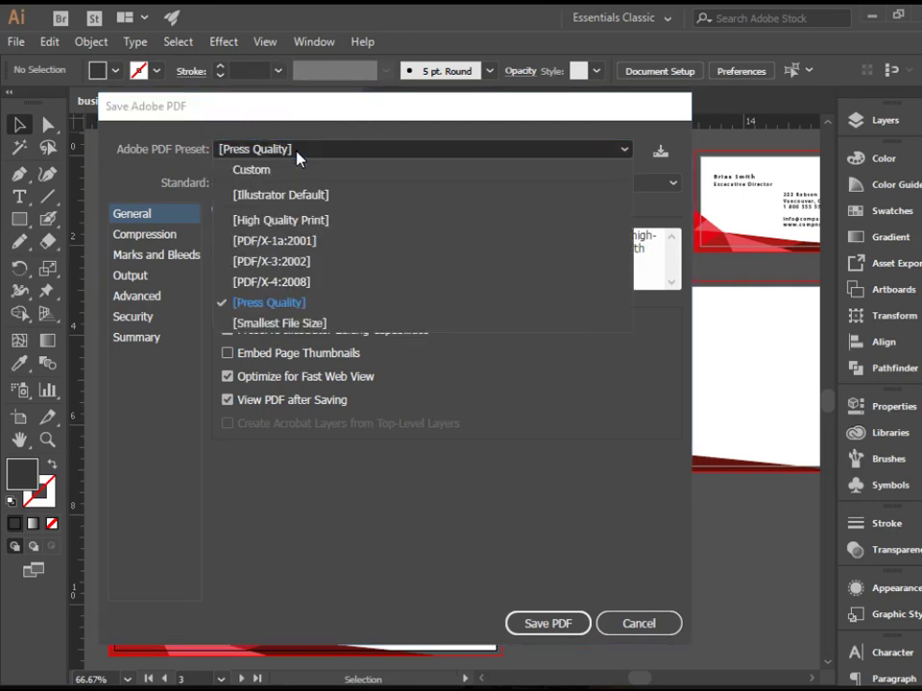
left_click(310, 323)
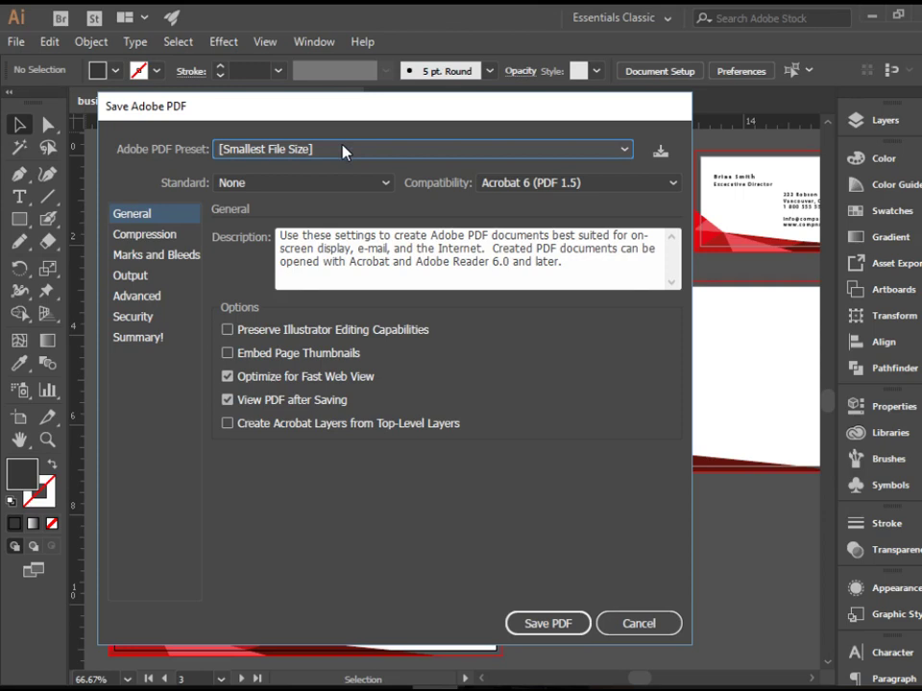
left_click(342, 147)
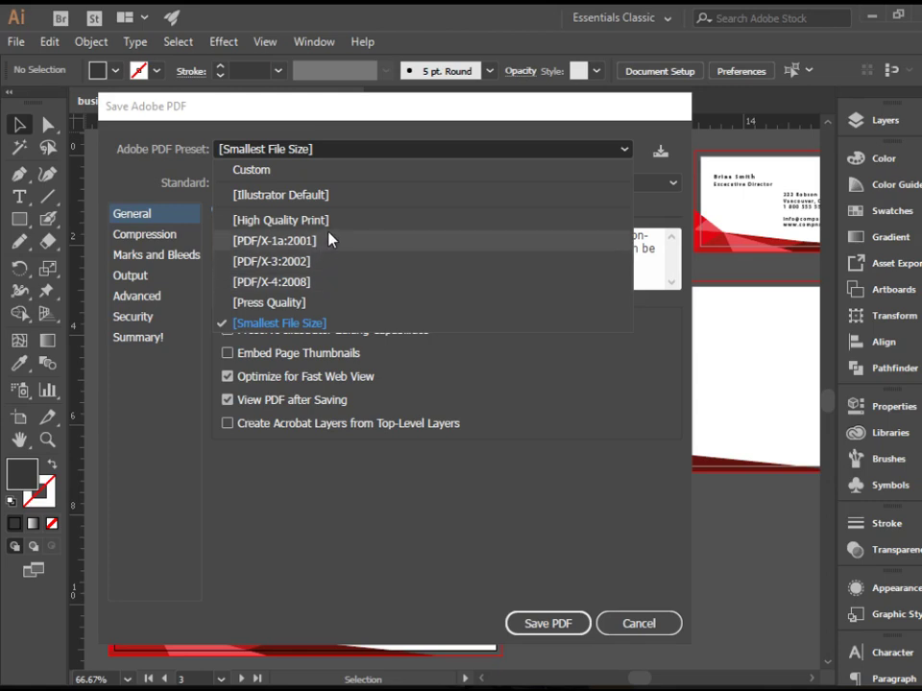
Return the preset to [High Quality Print] and show the Marks and Bleeds settings
left_click(272, 223)
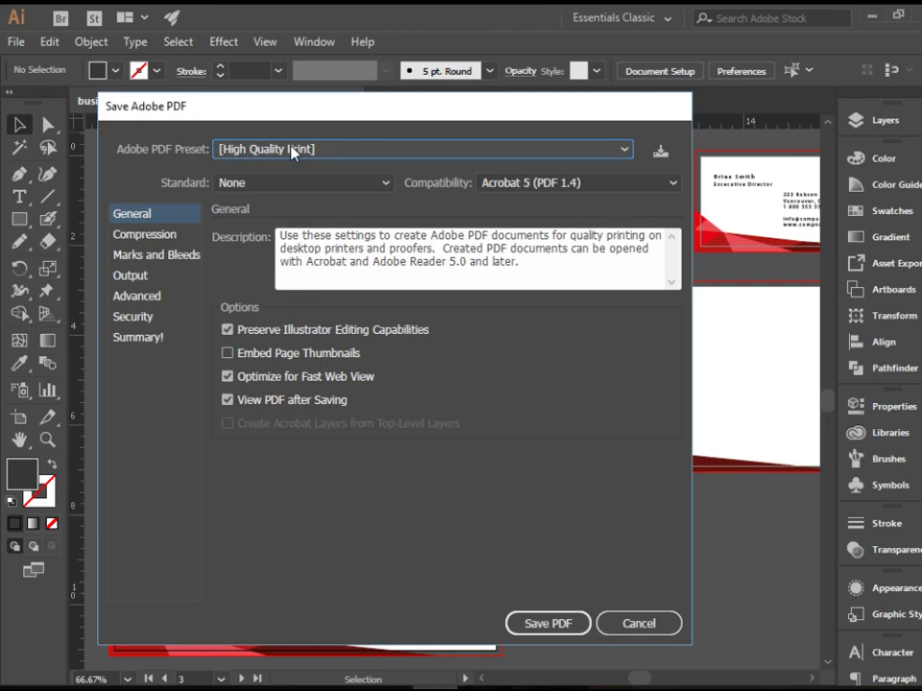
left_click(329, 150)
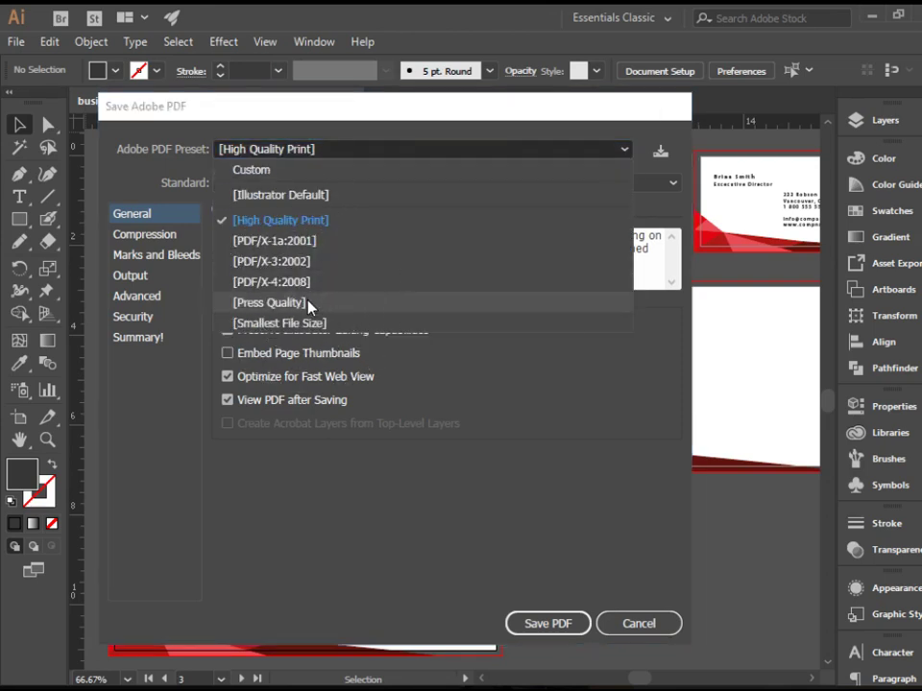
left_click(366, 148)
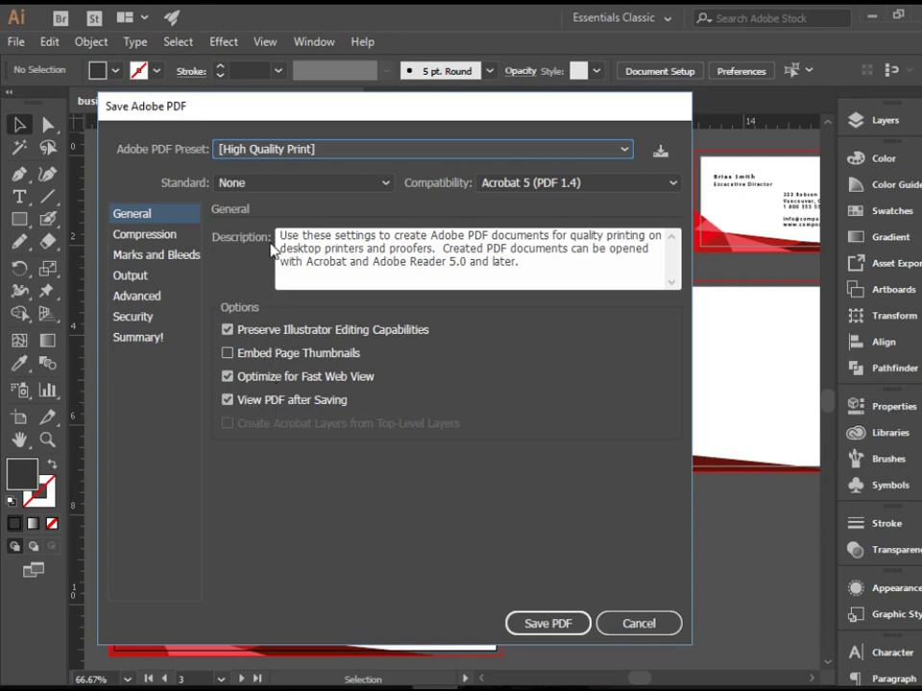
left_click(130, 257)
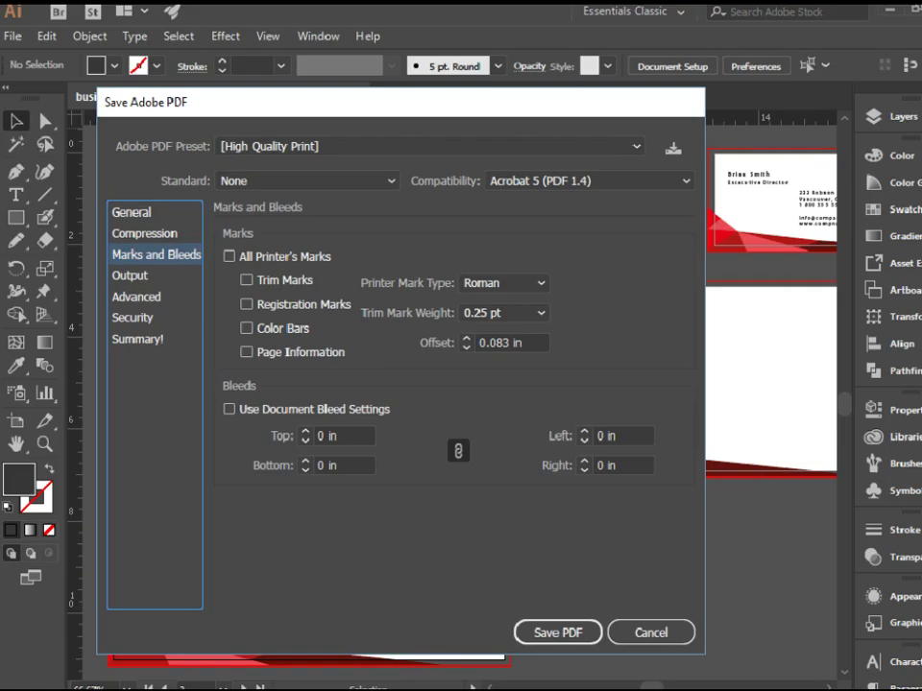
Enable All Printer's Marks and Use Document Bleed Settings, then save the PDF
left_click(330, 258)
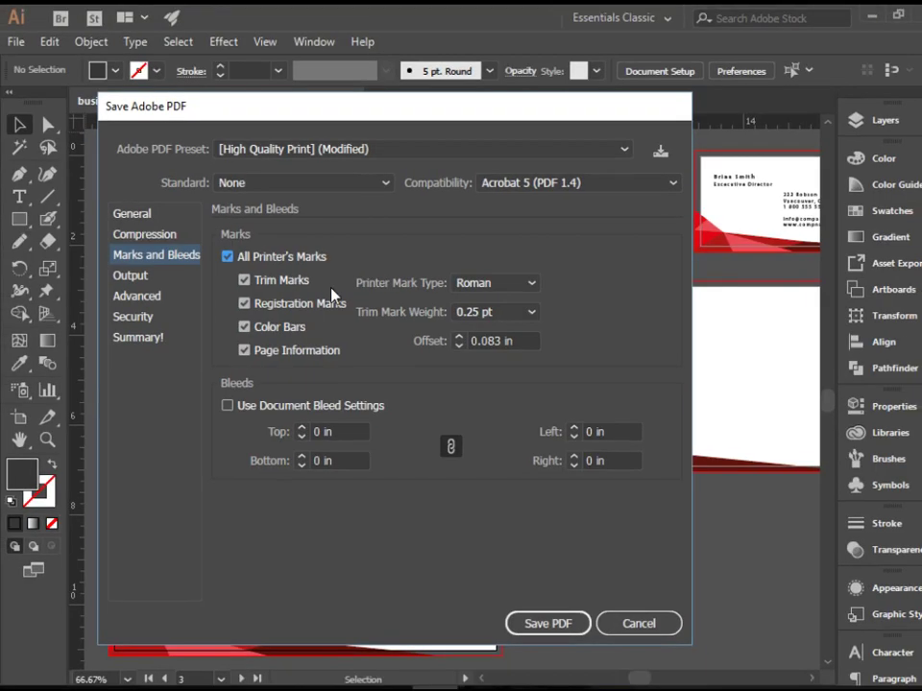
left_click(233, 407)
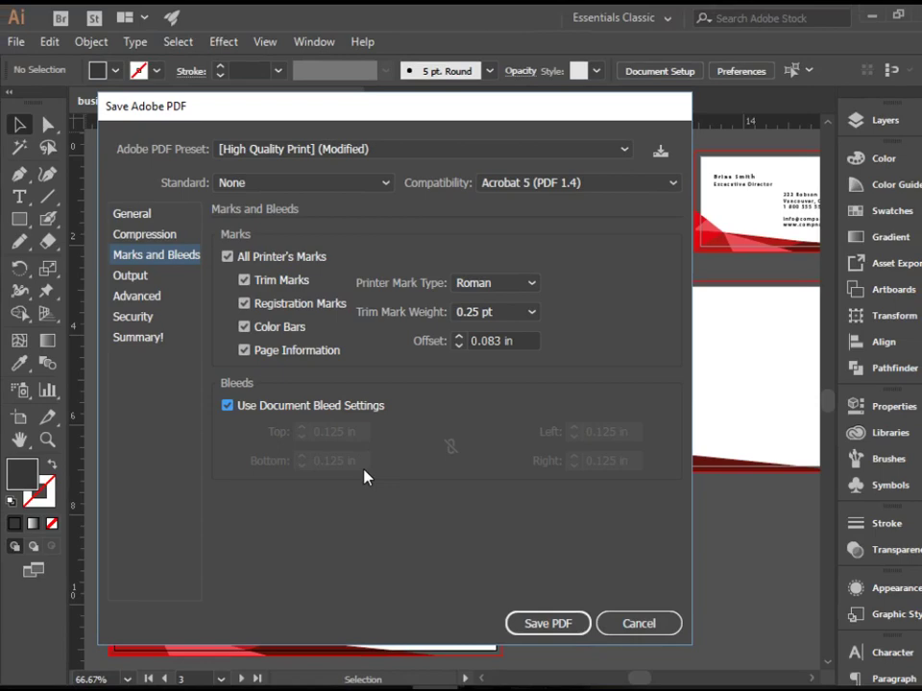
left_click(564, 631)
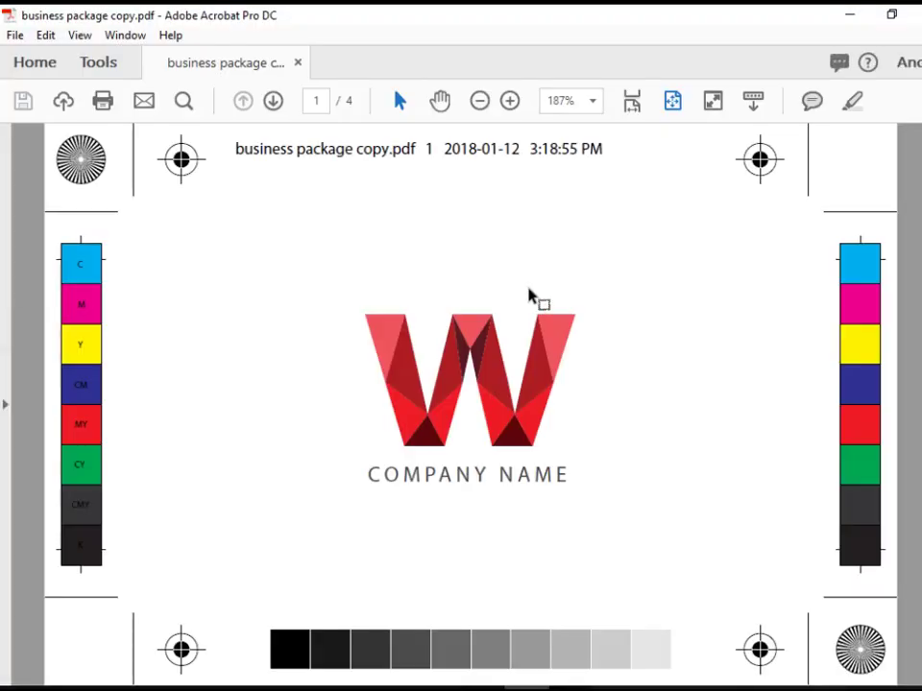
Jump to page 4, return to page 1, zoom out and scroll through all four pages
key("End")
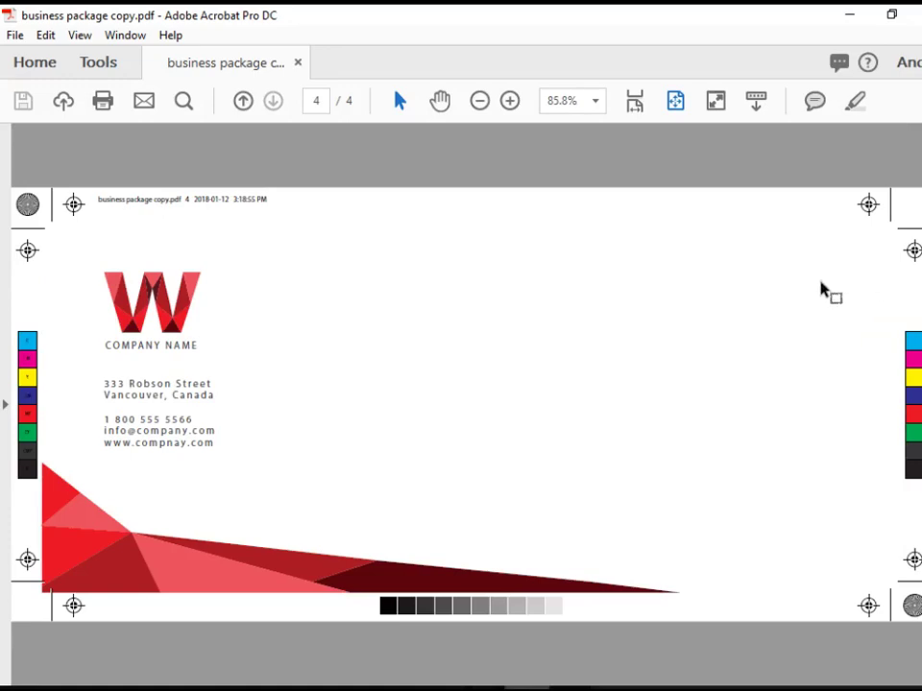
key("alt+Left")
key("ctrl+minus")
key("ctrl+minus")
key("ctrl+minus")
key("ctrl+minus")
key("ctrl+minus")
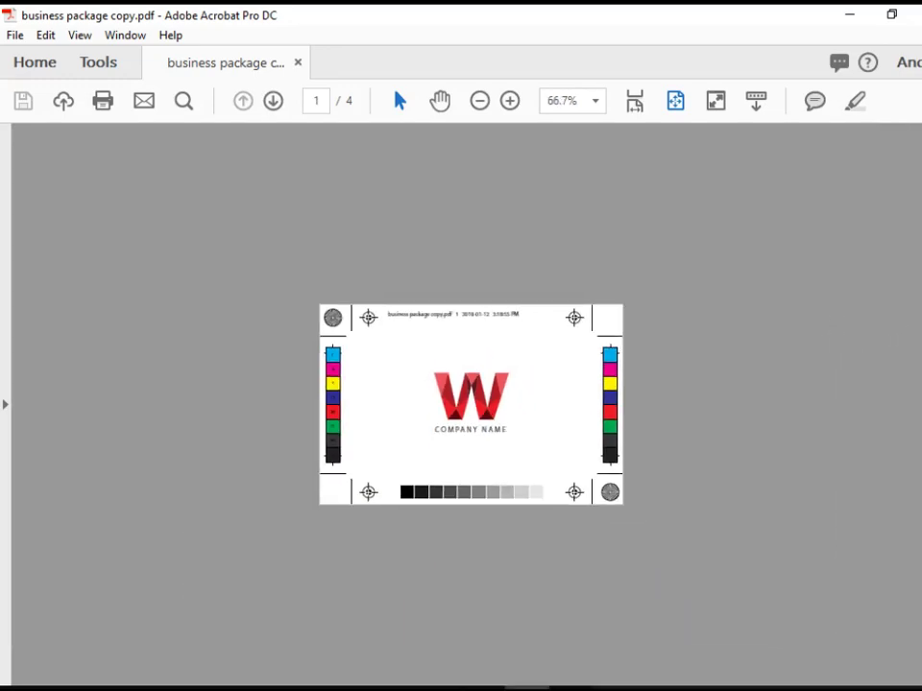
scroll(470, 403, "up", 1)
scroll(471, 403, "down", 1)
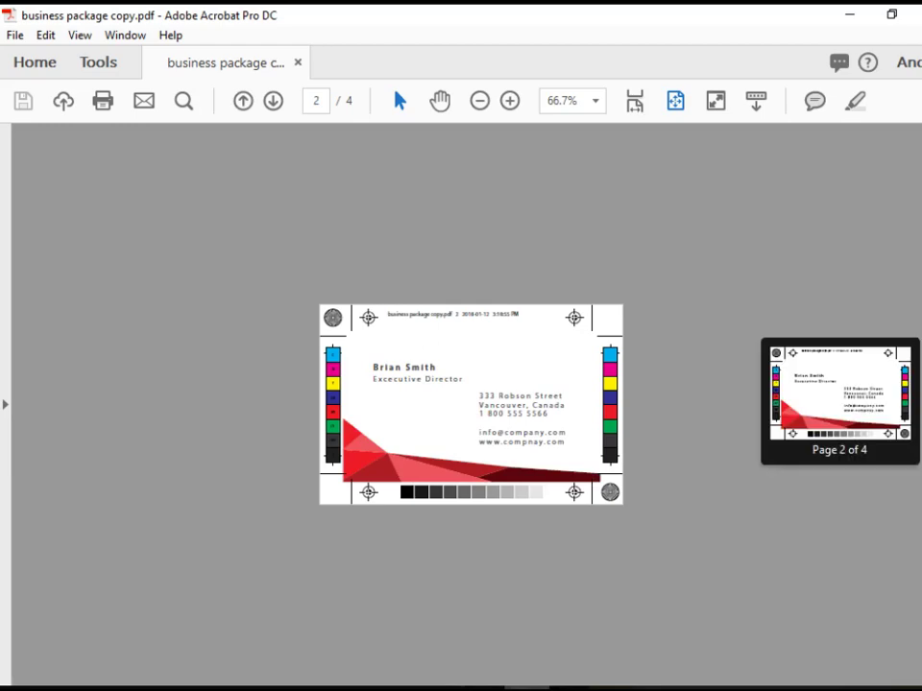
scroll(470, 403, "down", 1)
scroll(471, 403, "up", 1)
scroll(471, 403, "down", 1)
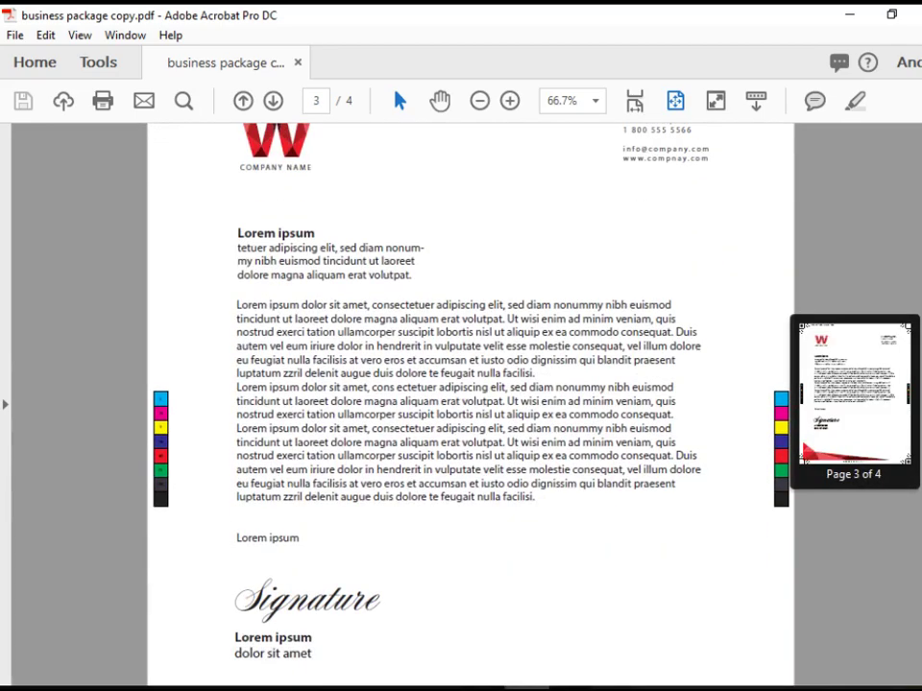
scroll(471, 403, "down", 1)
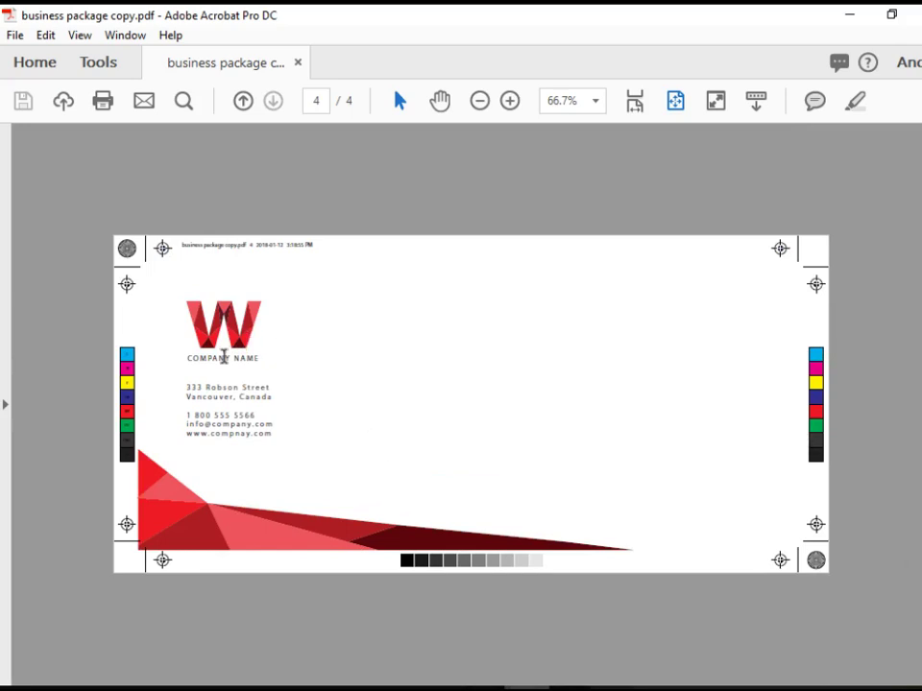
Inspect the colour bars and crop marks, then drag the scrollbar back up to page 1
left_click(123, 355)
left_click(802, 248)
left_click(815, 262)
left_click(818, 530)
left_click(817, 530)
mouse_move(918, 452)
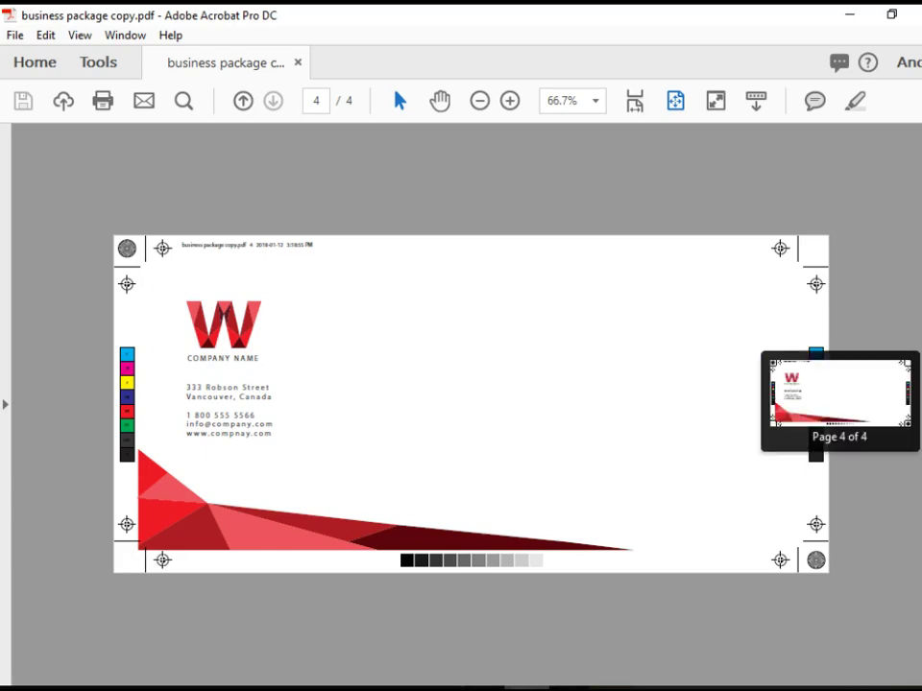
left_click_drag(917, 404, 917, 134)
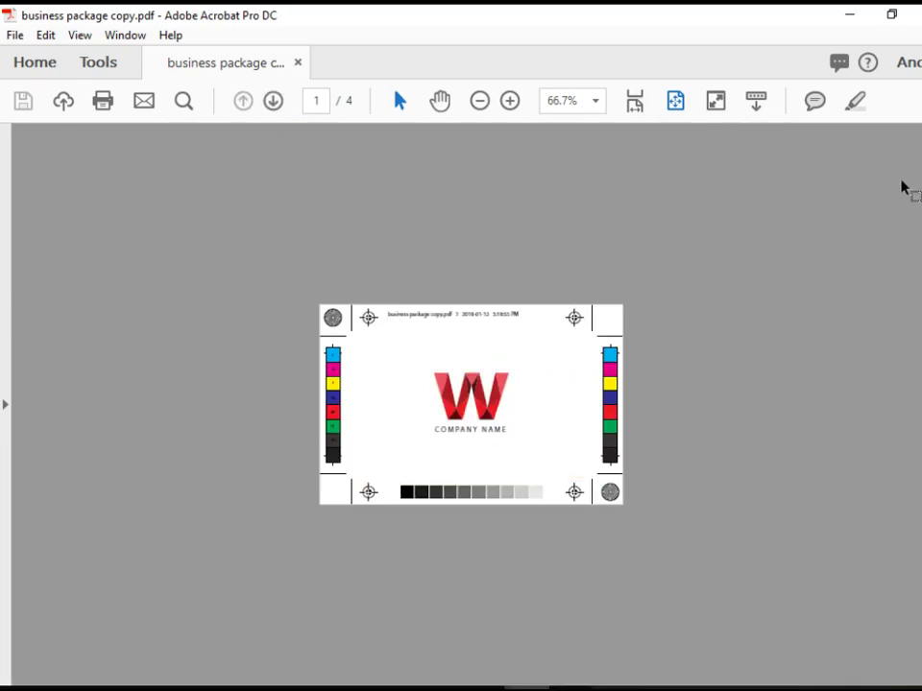